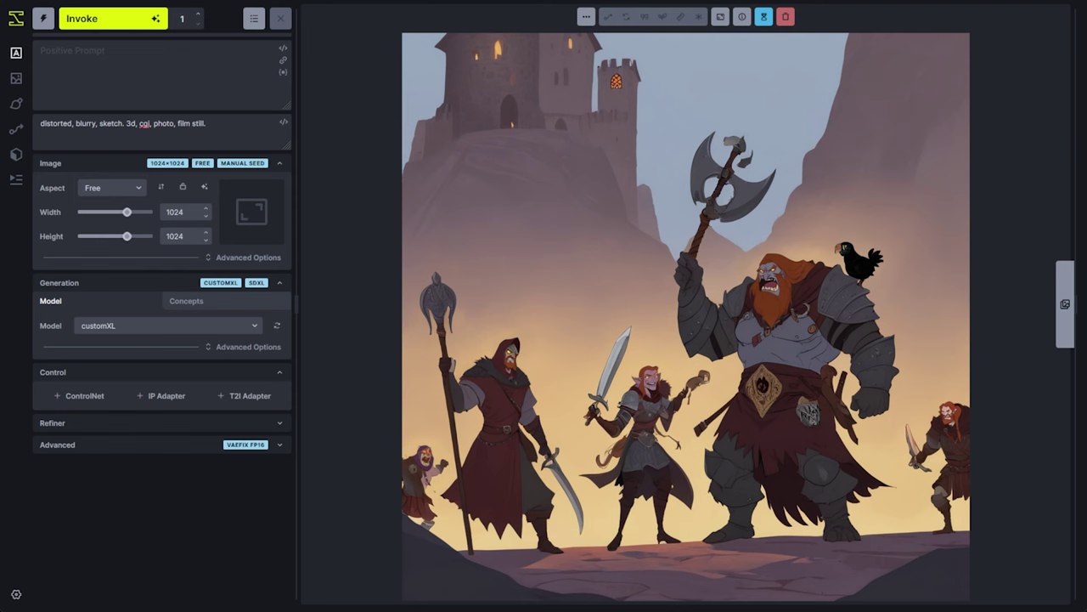
- Expand the advanced generation options and review the available schedulers, keeping DPM++ SDE selected
left_click(243, 347)
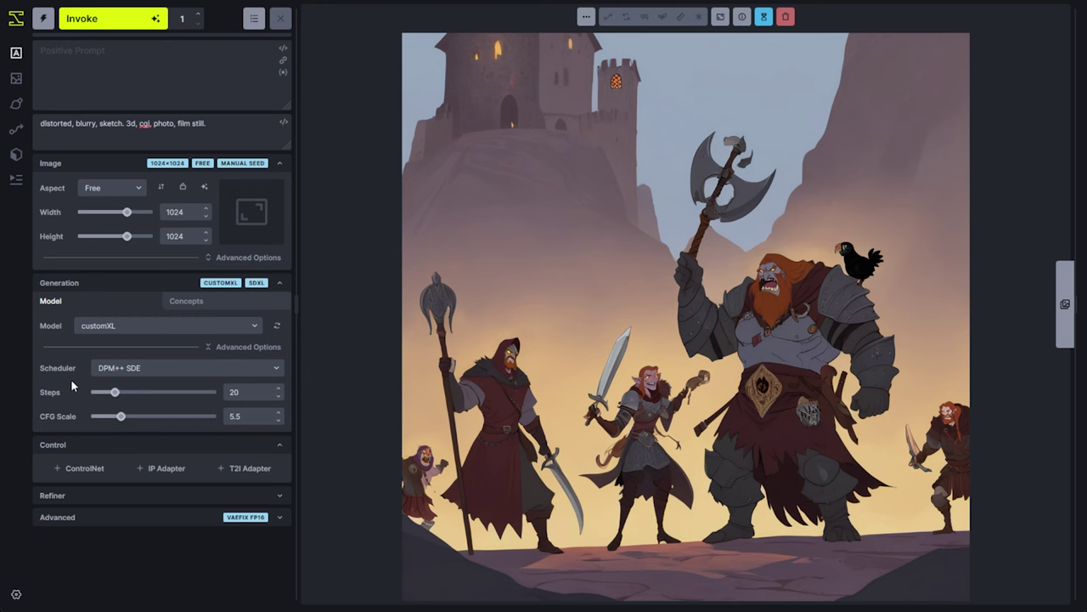
left_click(135, 369)
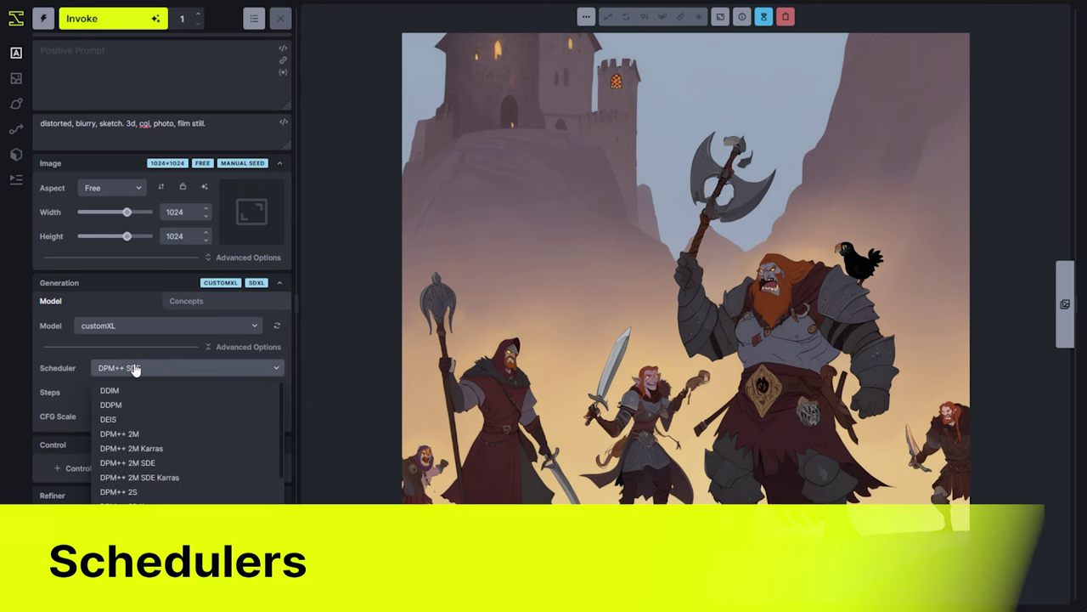
scroll(160, 500, "down", 2)
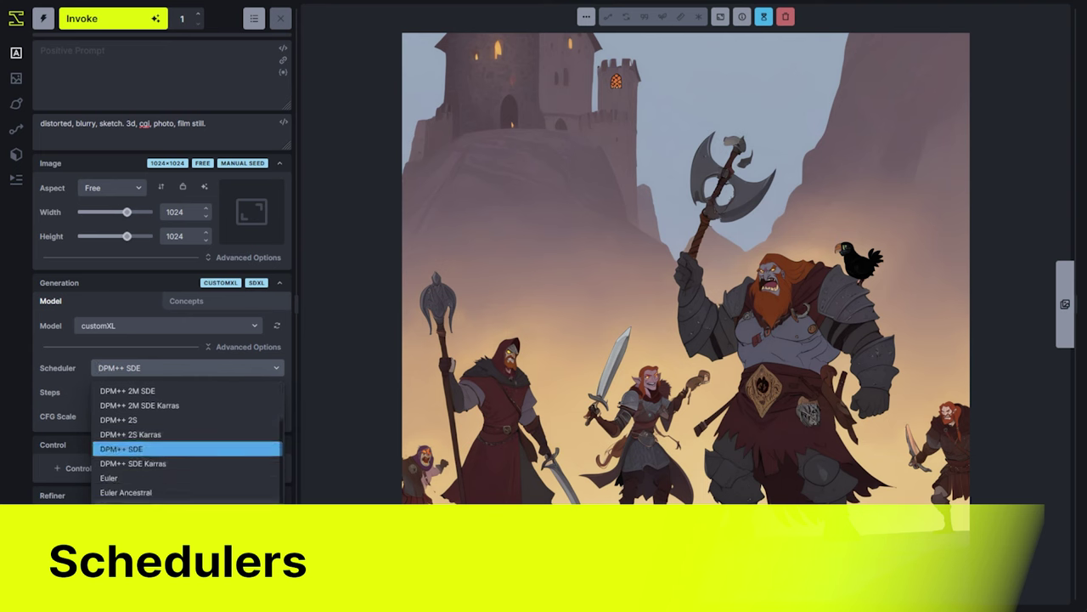
scroll(165, 535, "down", 3)
scroll(168, 544, "up", 3)
scroll(167, 544, "up", 3)
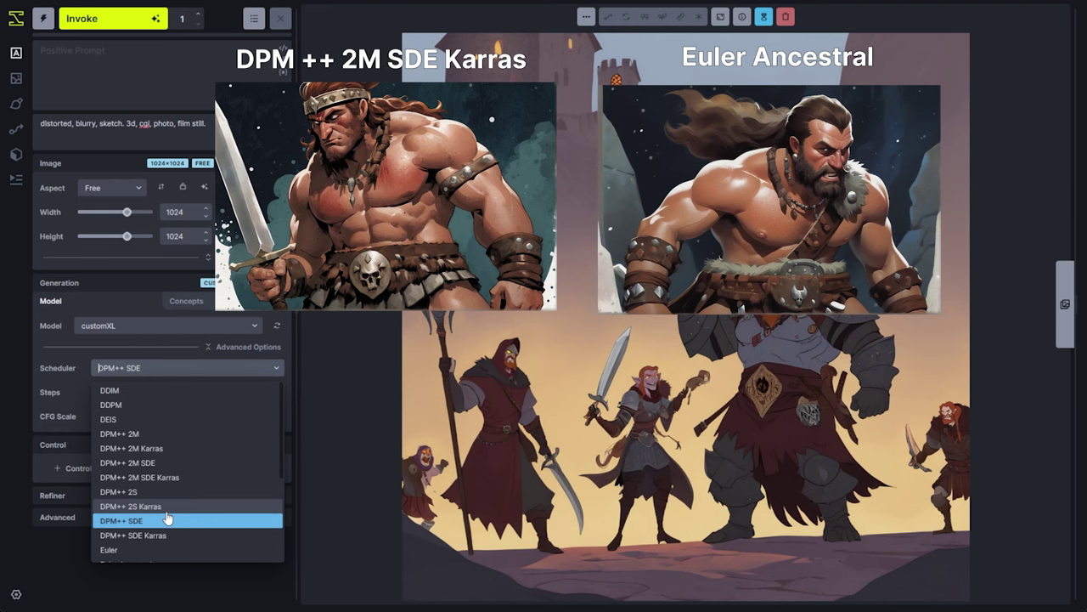
left_click(168, 520)
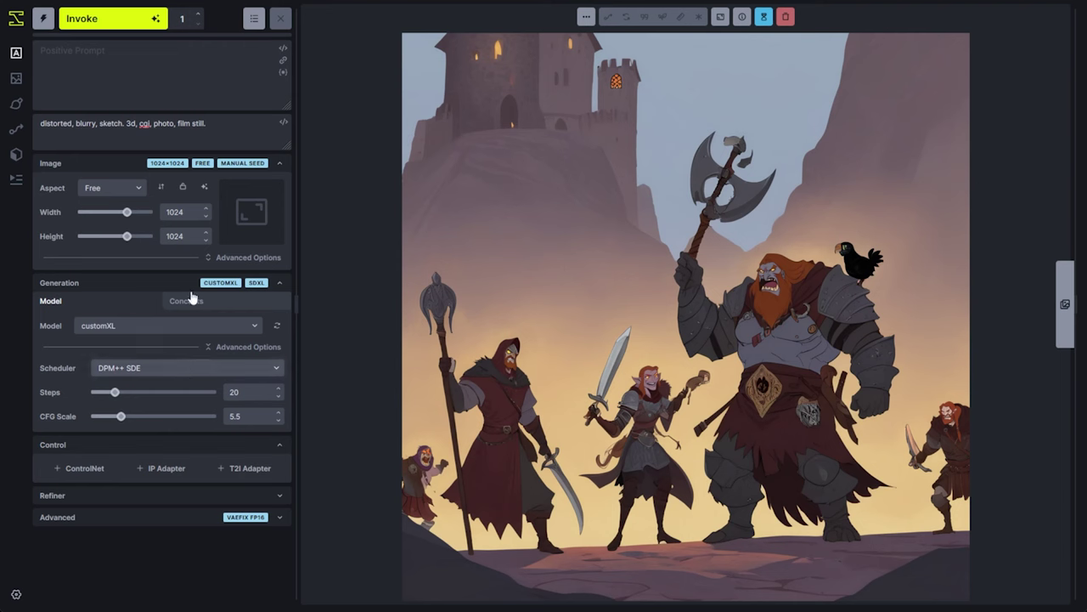
- Reveal the seed settings and enter a positive prompt for a digital oil painting of an elfish court jester, eyebrow raised in skepticism
left_click(226, 259)
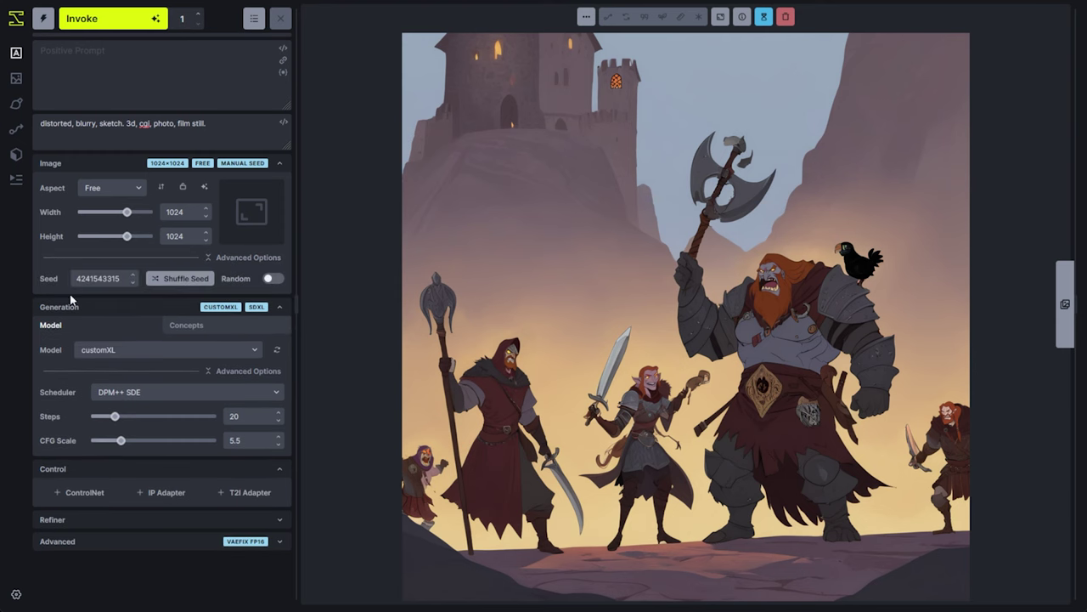
left_click(103, 90)
type("a digital oil painting+++ of a elfish court jester, eyebrow raised in skepticism. medieval fantasy Narrative Artistry, Painterly+++ brushstrokes+. in a luminous+ and pastose++ style. Chiaroscuro Dynamic Lighting.  Illustrative++ Concept art")
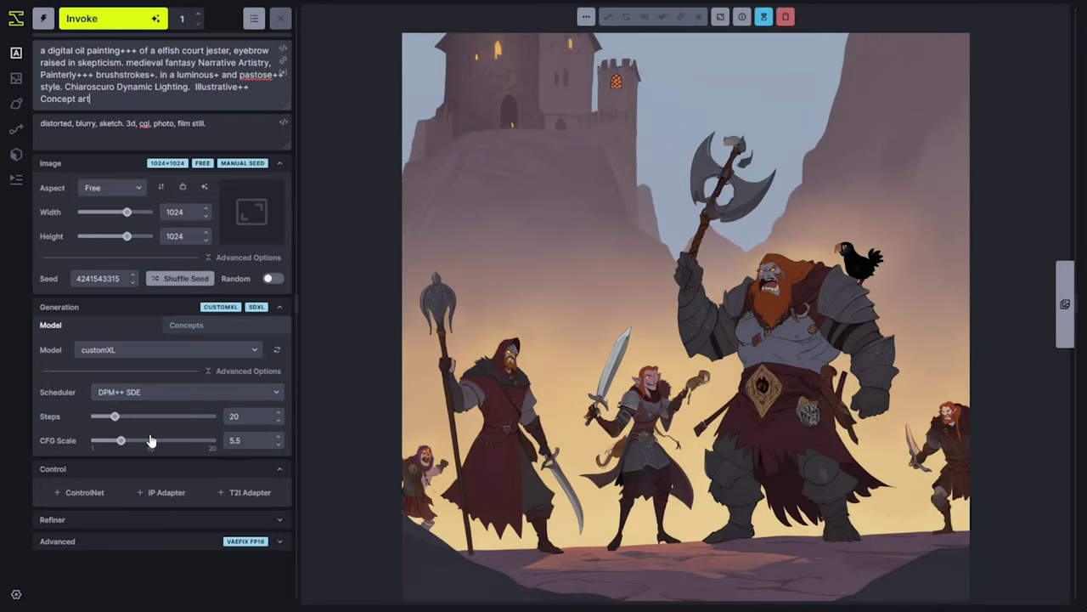
- Set the steps to 50 and generate the jester image
left_click_drag(116, 417, 153, 418)
key("ctrl+Return")
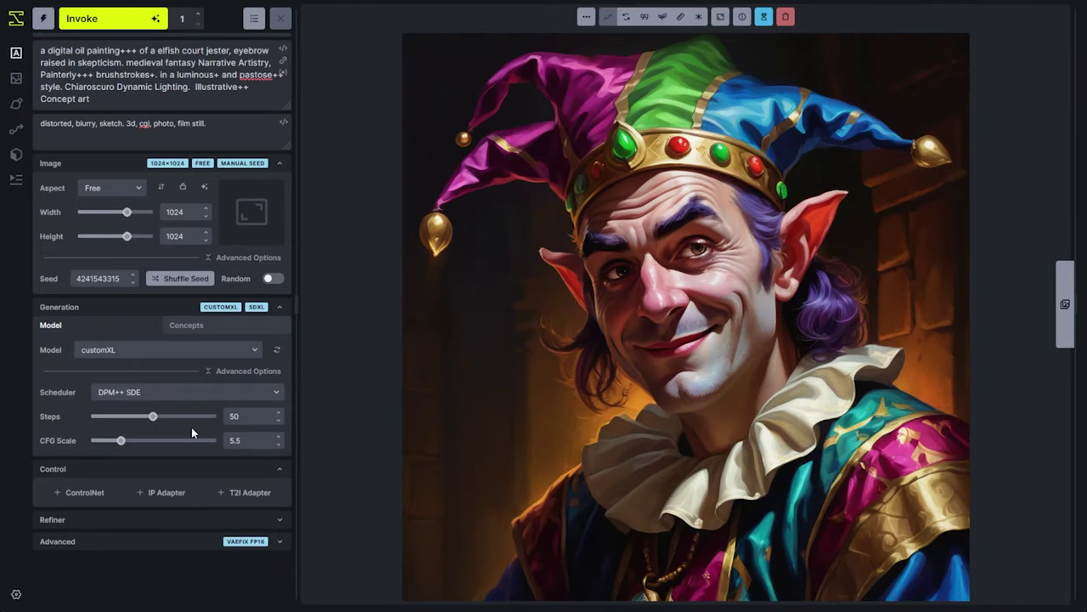
- Open the image gallery and compare the newest jester image with the previous one
left_click(1062, 308)
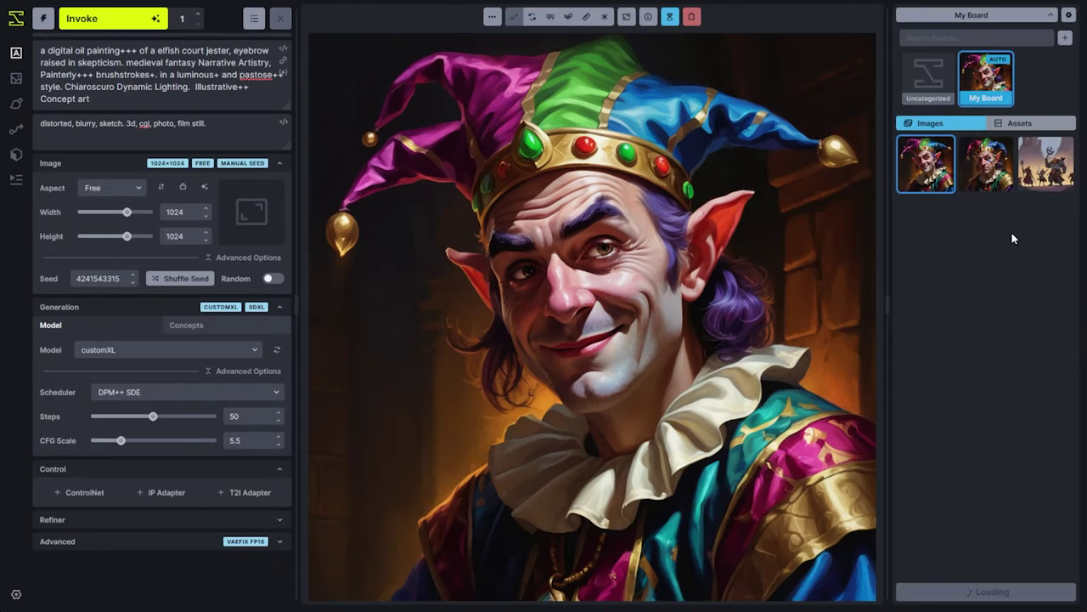
left_click(969, 189)
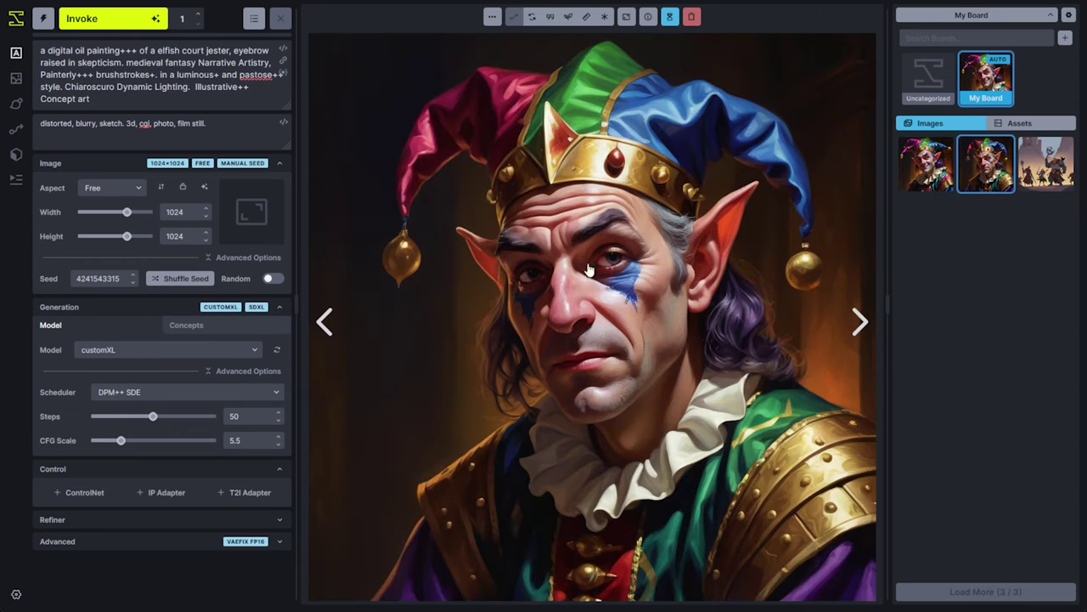
left_click(949, 189)
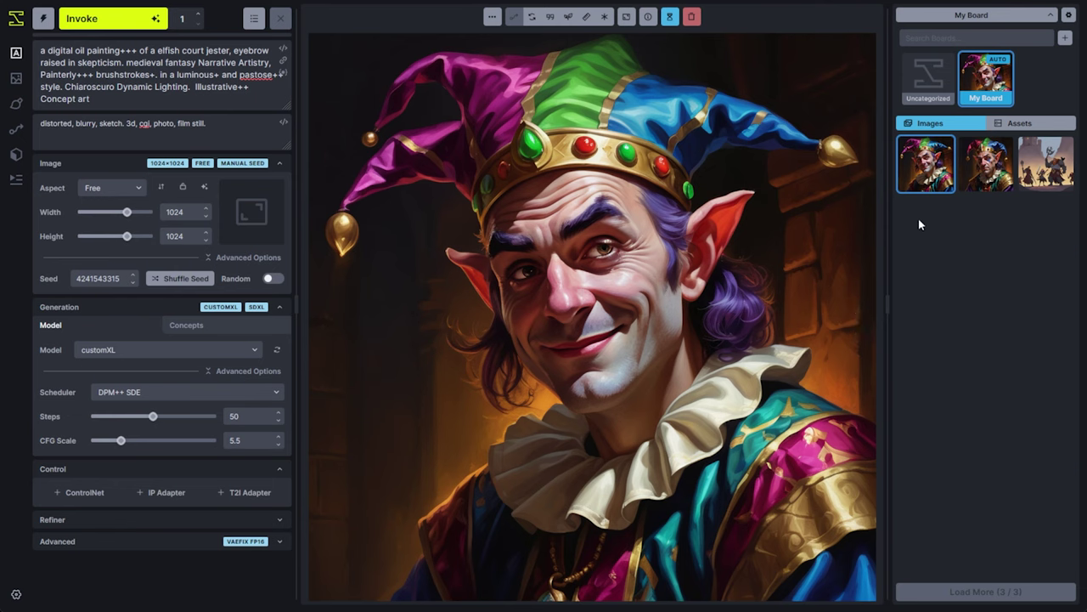
key("Right")
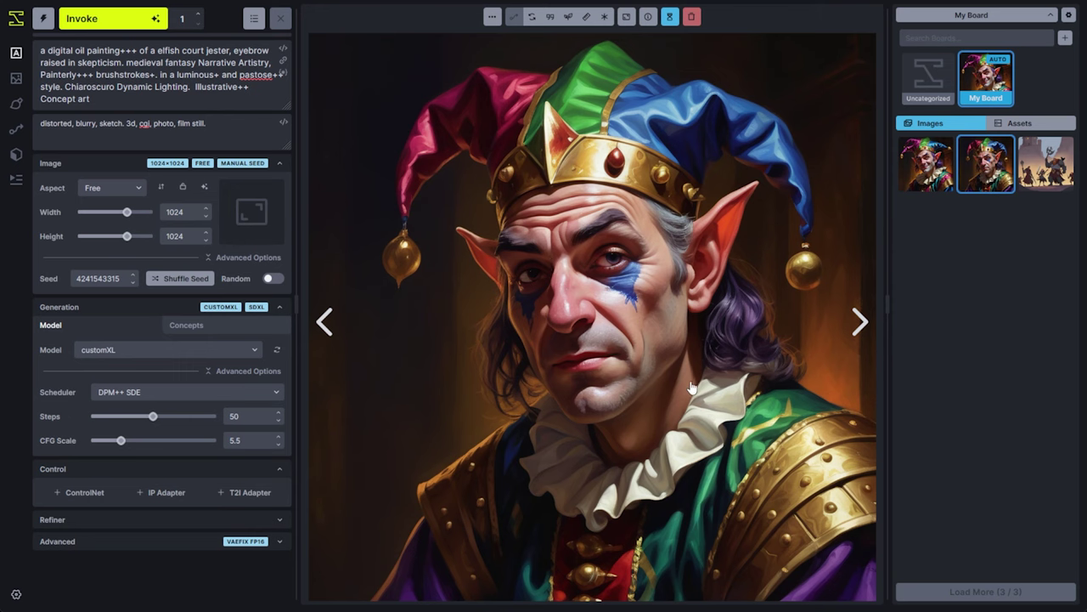
key("Left")
mouse_move(594, 309)
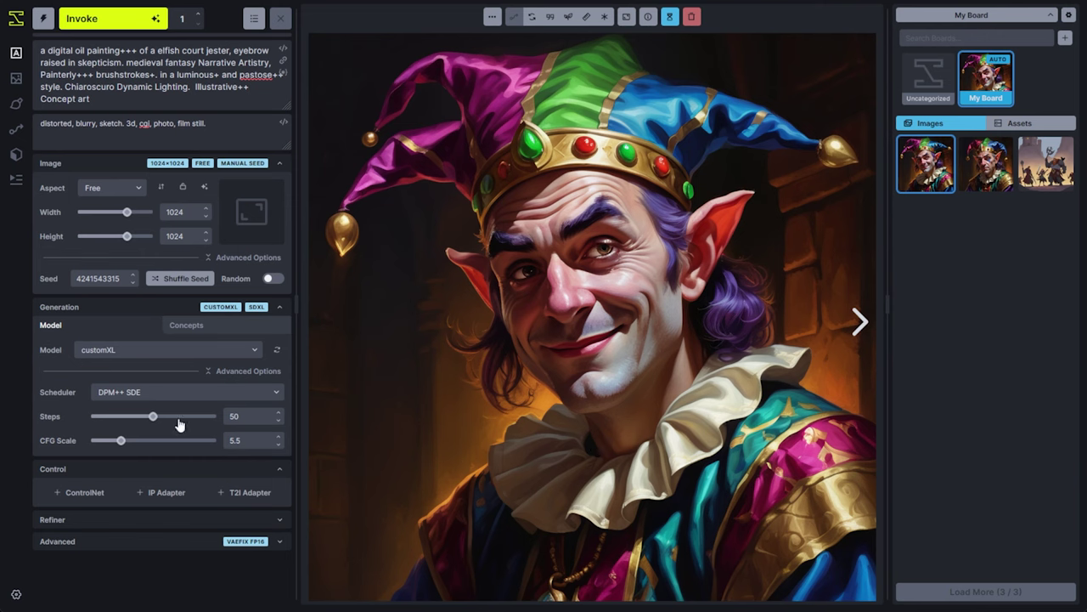
- Generate the jester with 35 steps and compare it with the two earlier jester images
left_click_drag(154, 422, 135, 426)
key("ctrl+Return")
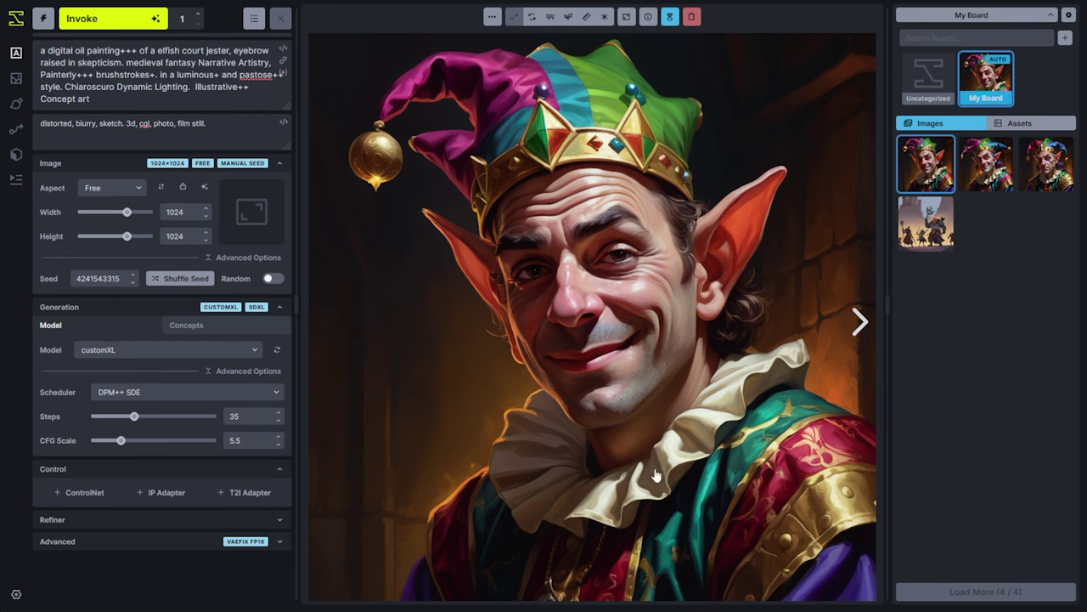
left_click(1050, 181)
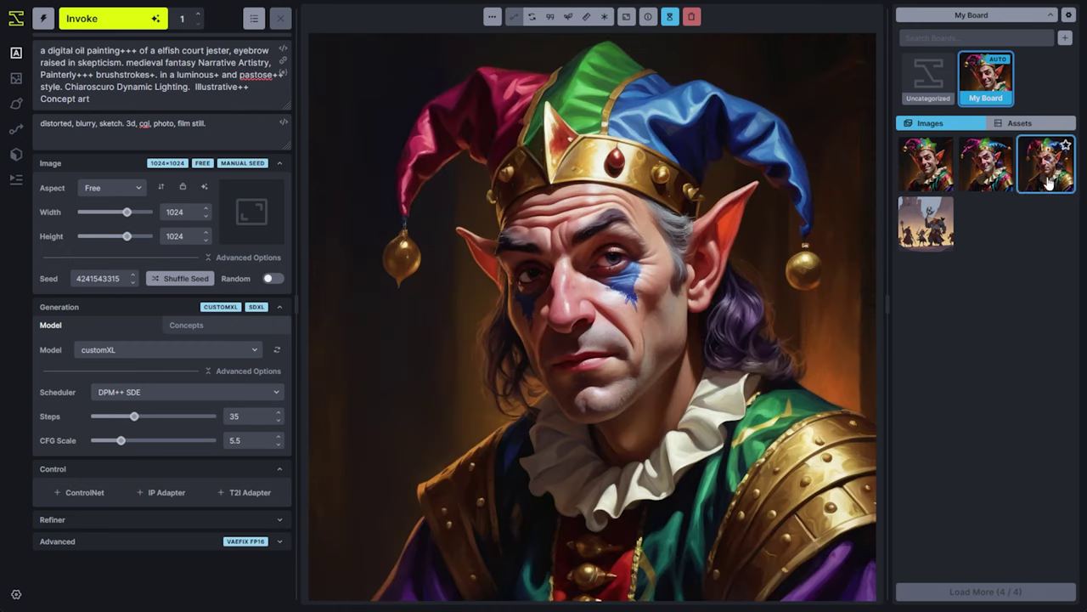
left_click(925, 191)
left_click(965, 182)
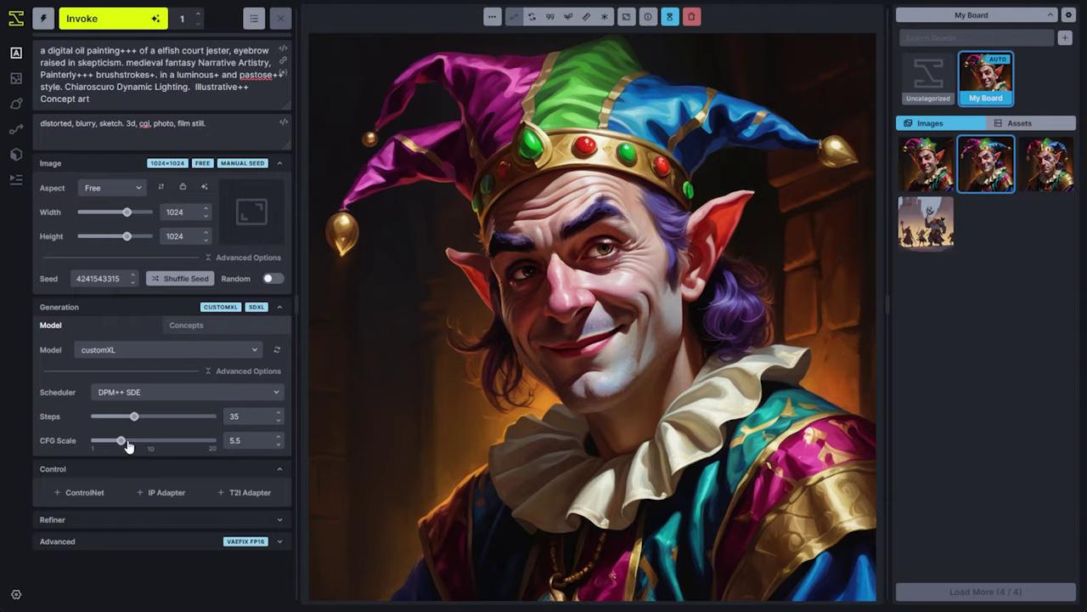
- Generate jester images at different CFG Scale values, including 7.5 and 10
left_click(121, 440)
key("ctrl+Return")
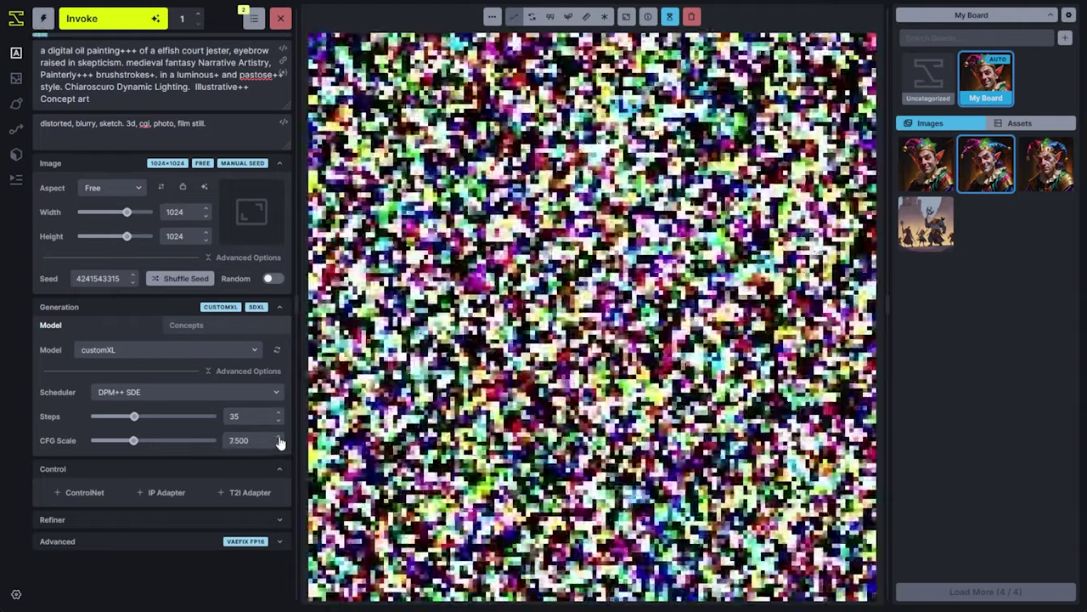
left_click(277, 437)
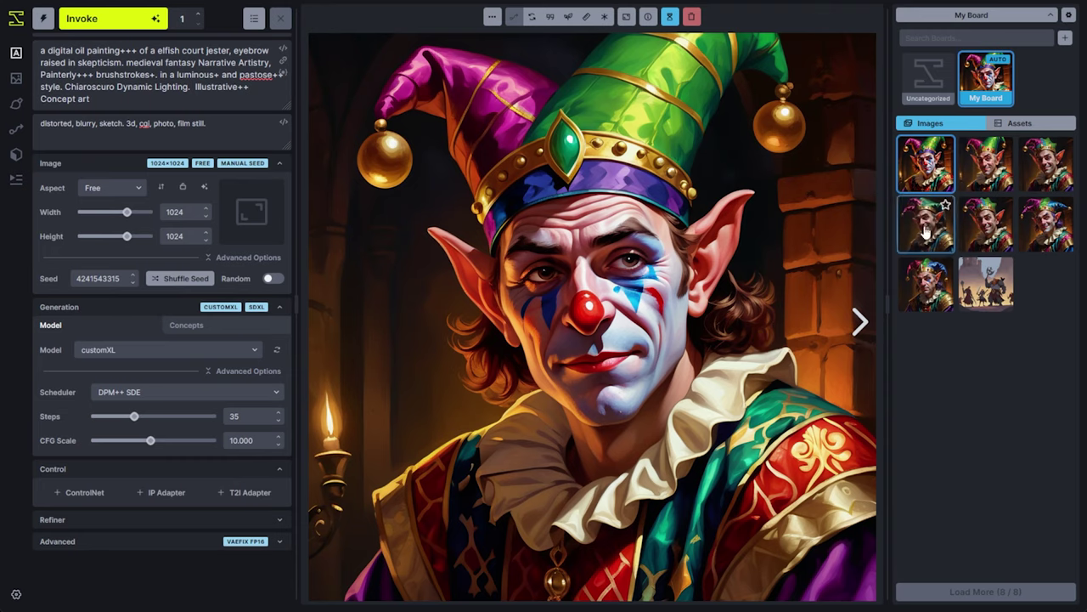
- Compare the jester images made at different CFG Scale values, from the lowest to the highest setting
left_click(926, 226)
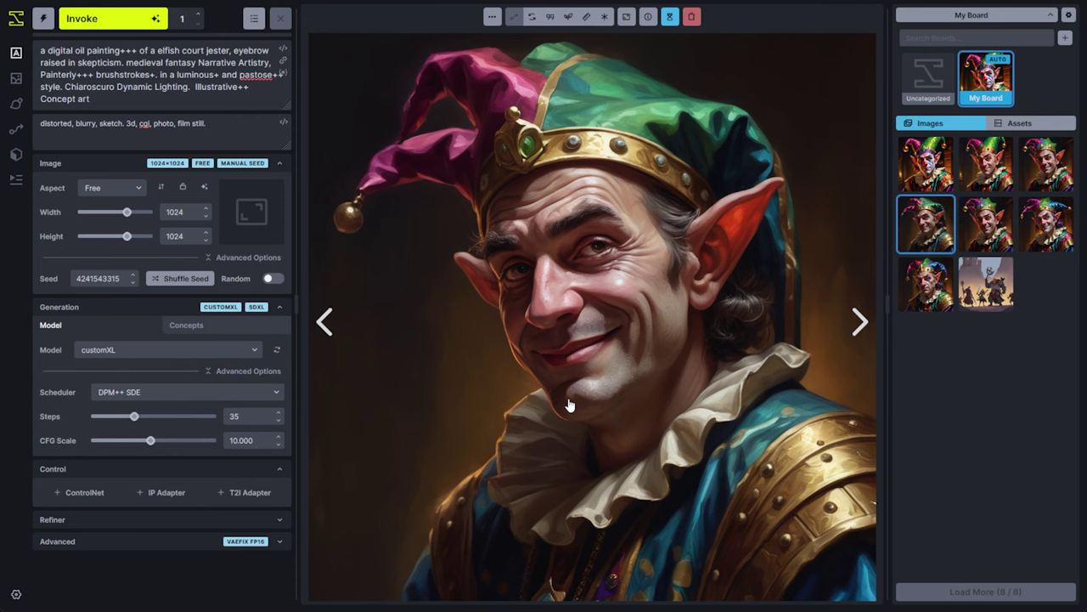
key("Left")
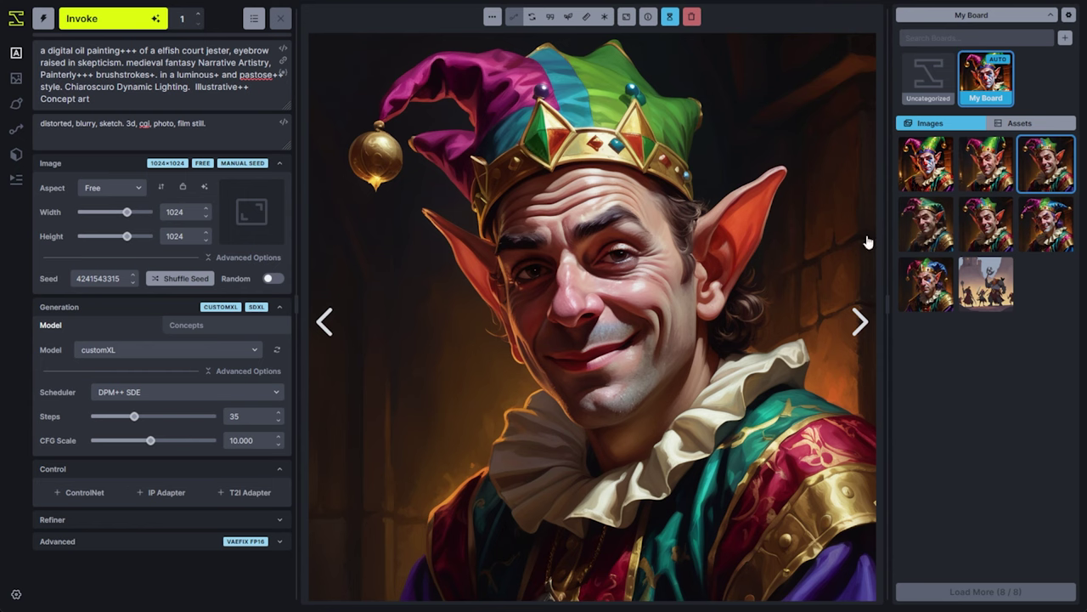
left_click(981, 173)
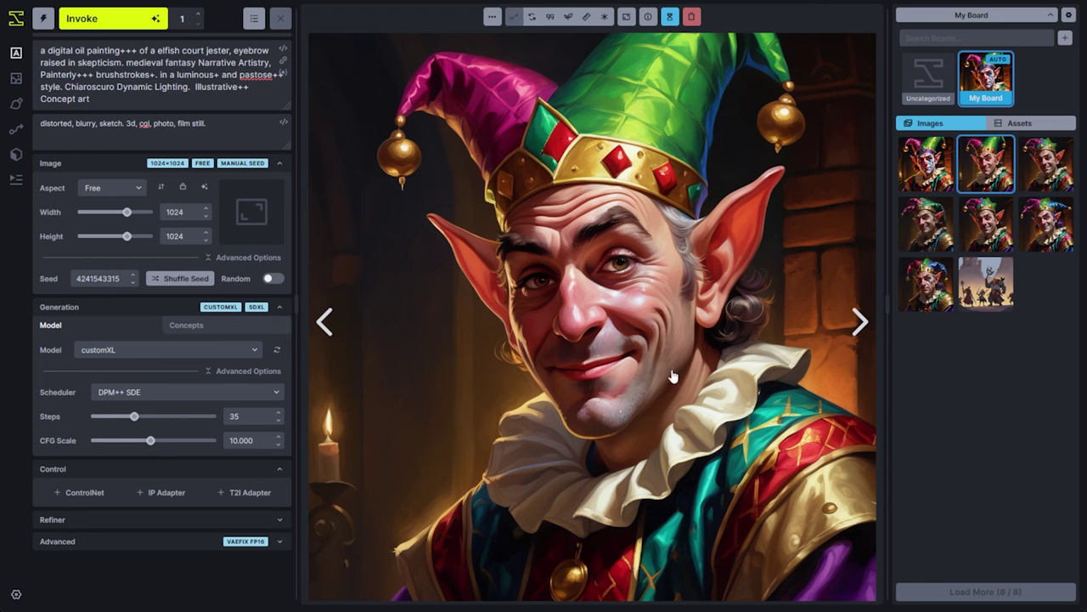
key("Left")
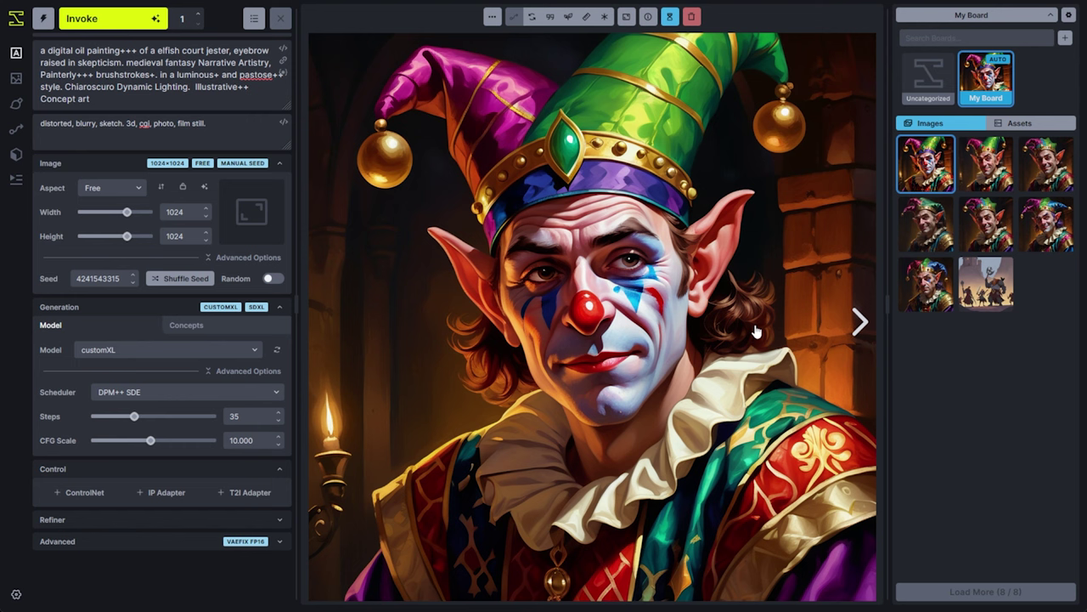
key("Down")
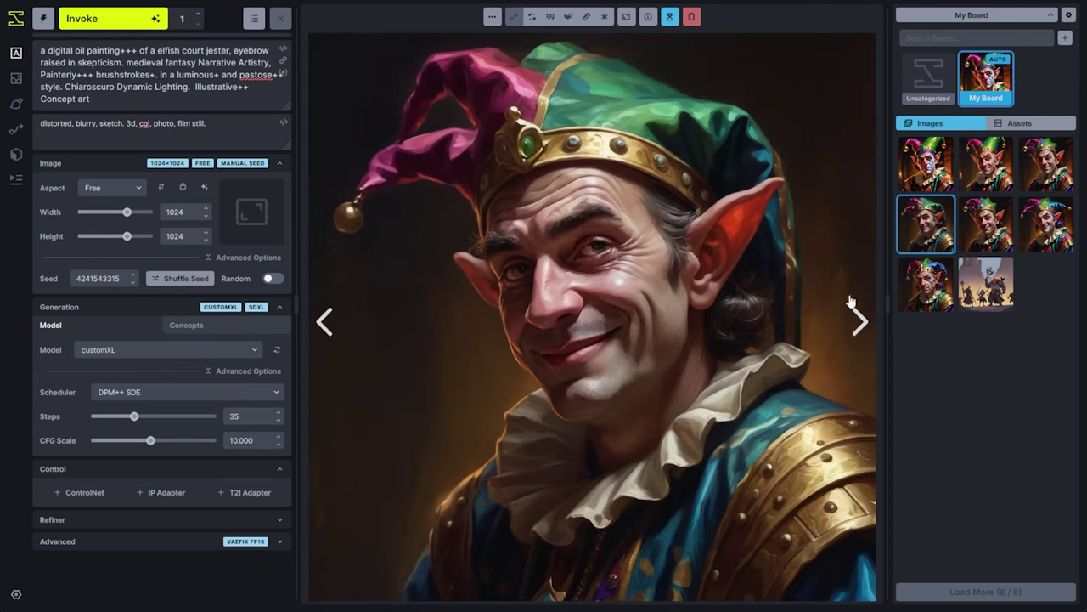
key("Up")
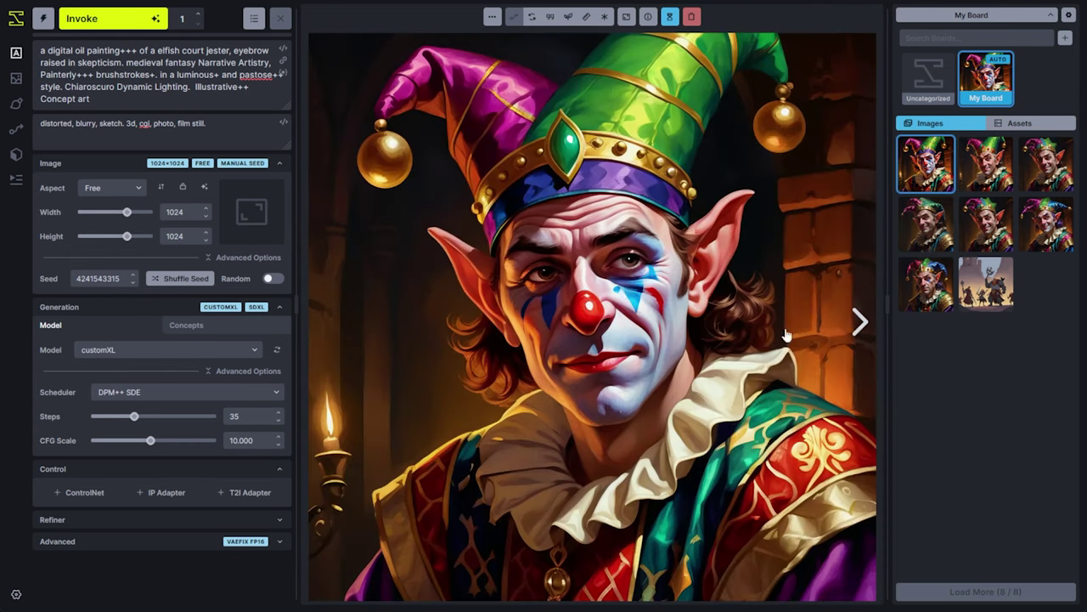
left_click(914, 254)
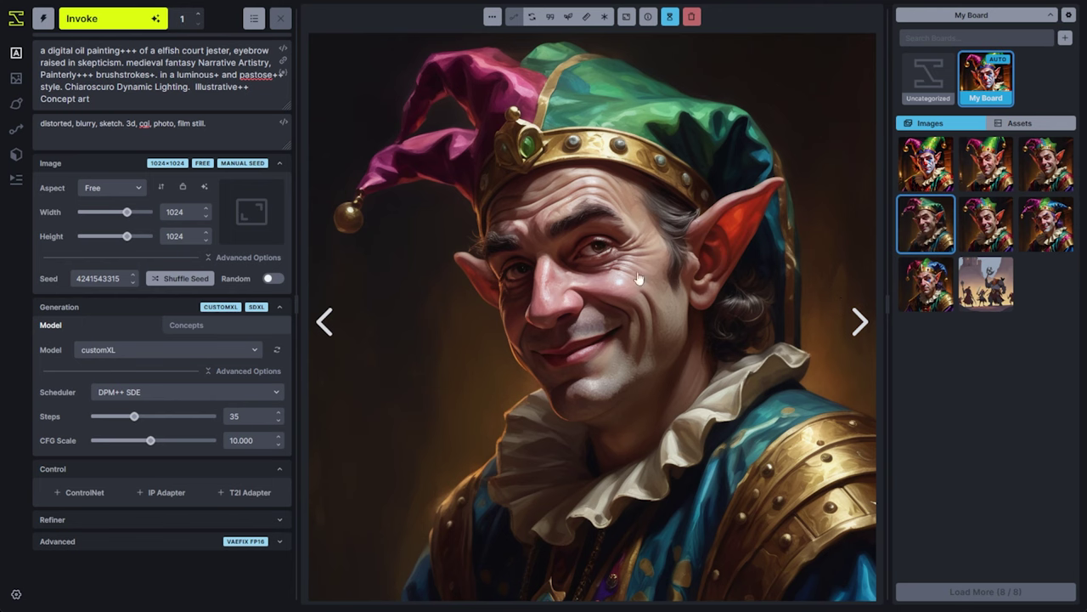
key("Up")
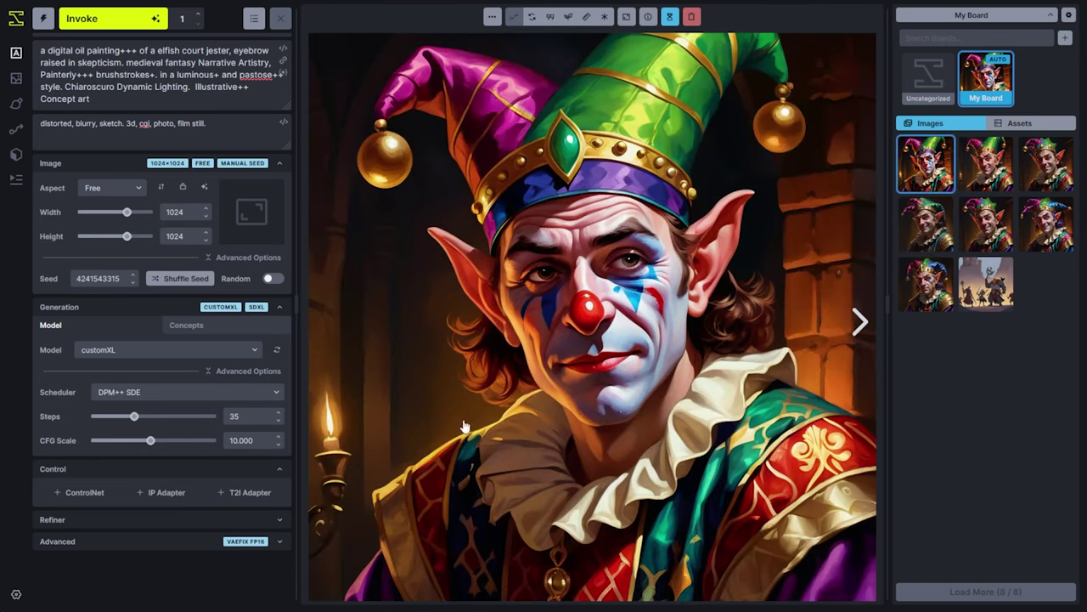